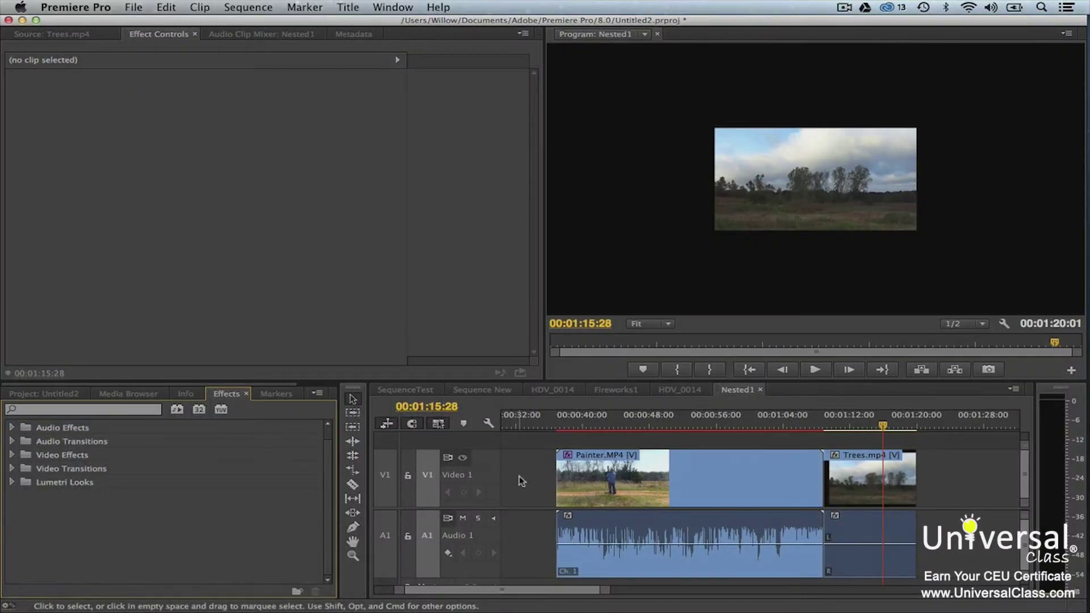
Step: Under Video Transitions > Dissolve, make Cross Dissolve the default and place it at the V1 Painter–Trees cut
left_click(519, 476)
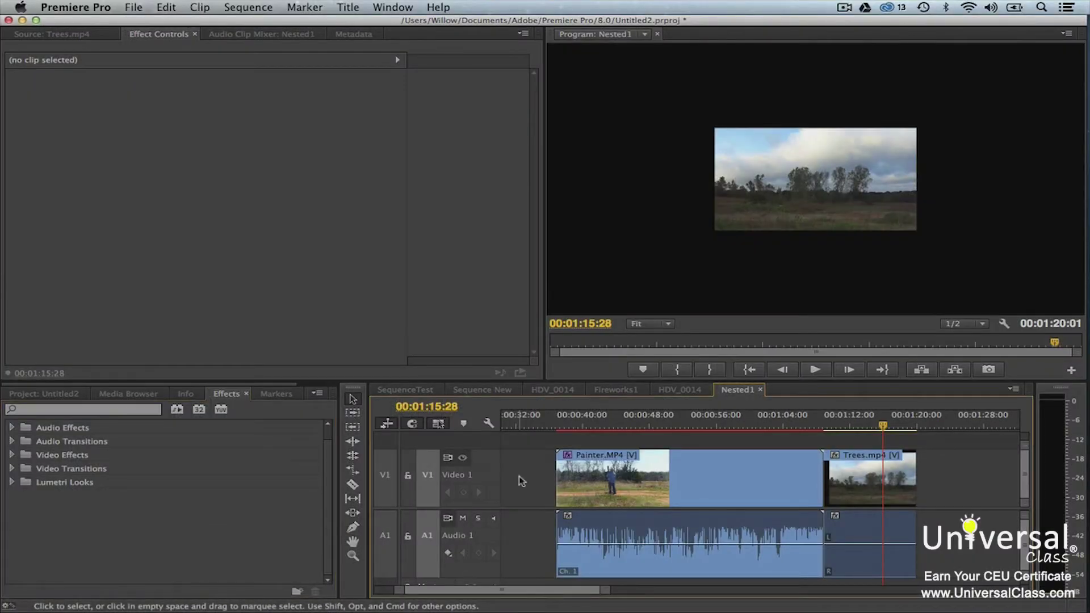
left_click(11, 468)
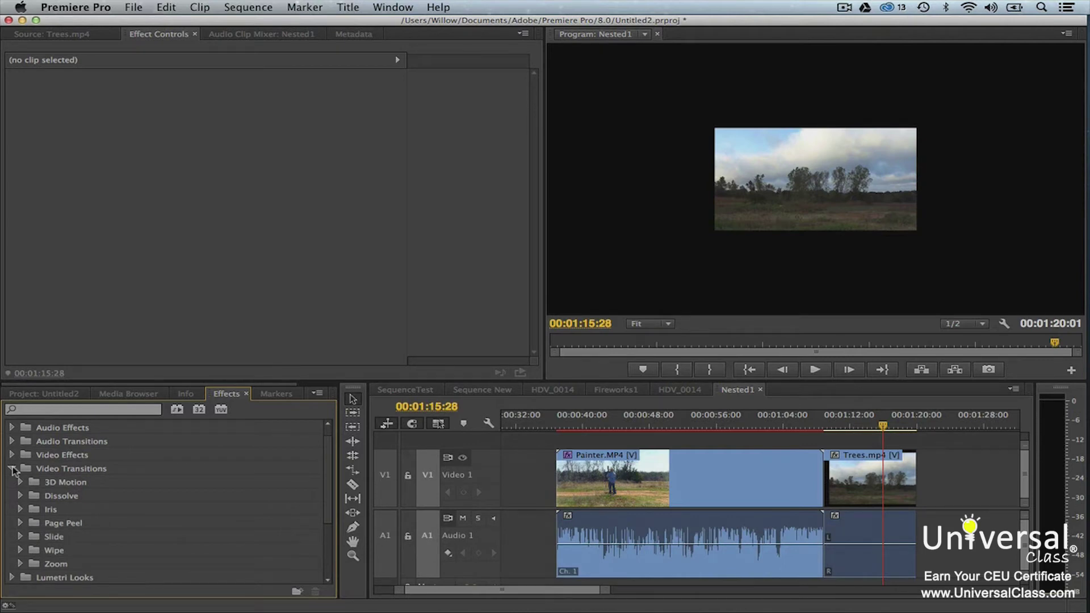
left_click(20, 495)
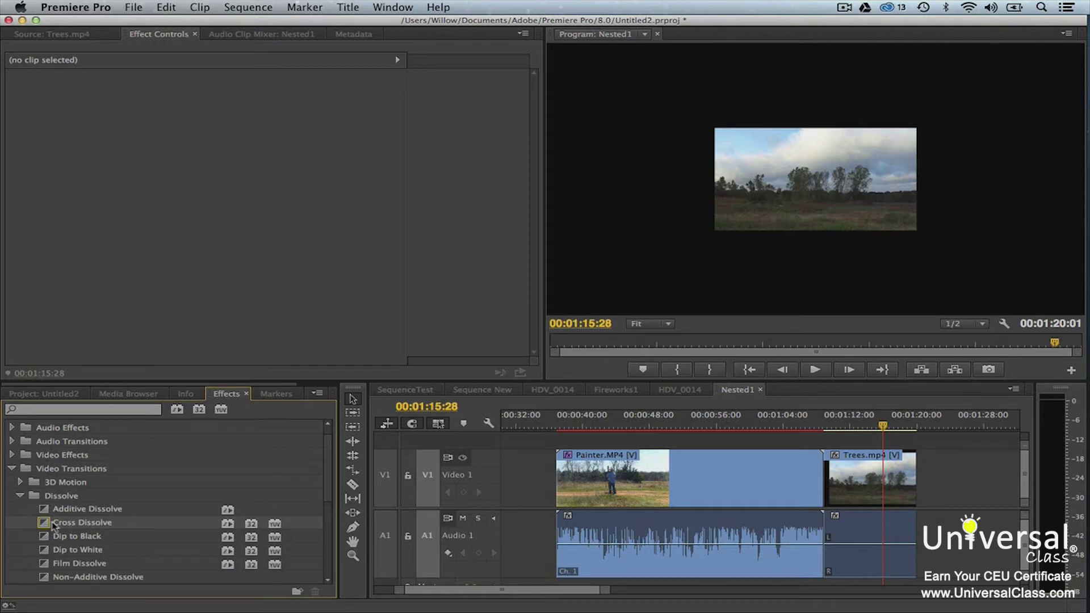
right_click(53, 526)
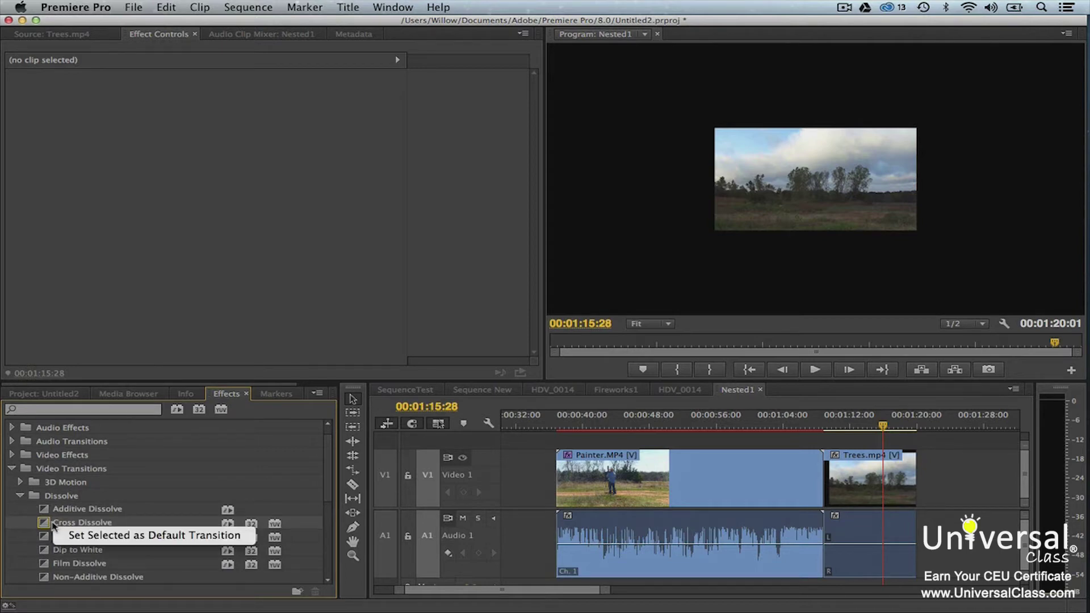
left_click(74, 536)
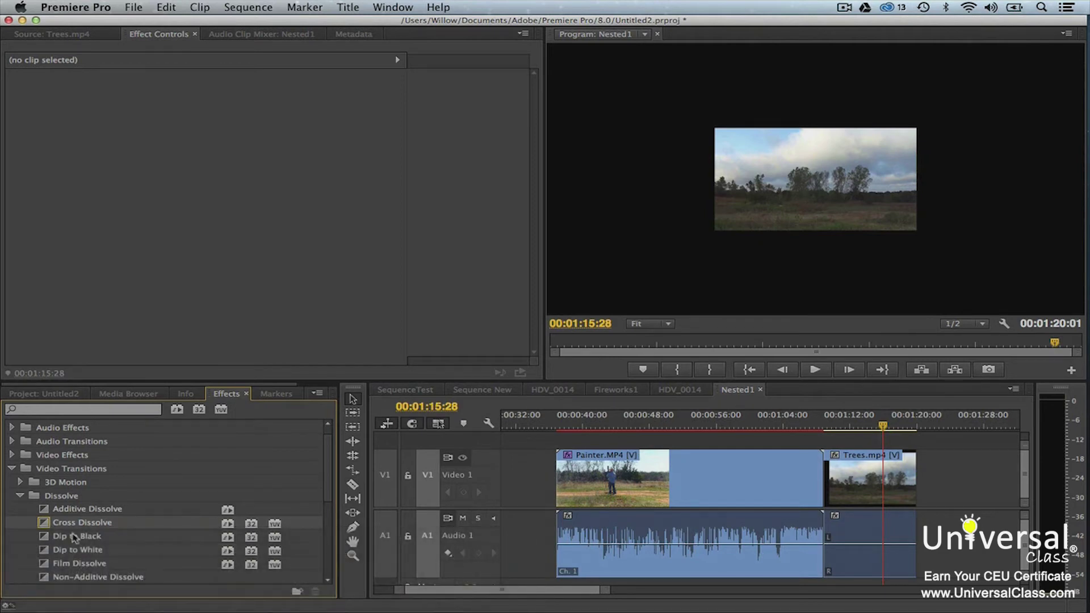
mouse_move(49, 523)
left_mouse_down()
mouse_move(833, 489)
mouse_move(826, 480)
left_mouse_up()
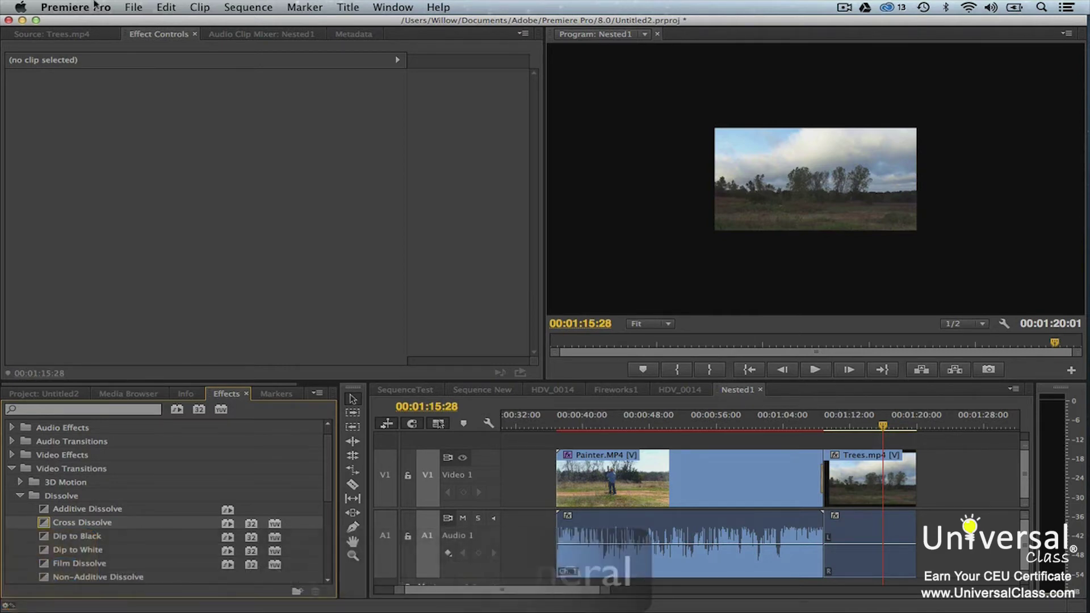
Step: Open the General preferences
left_click(75, 7)
mouse_move(108, 44)
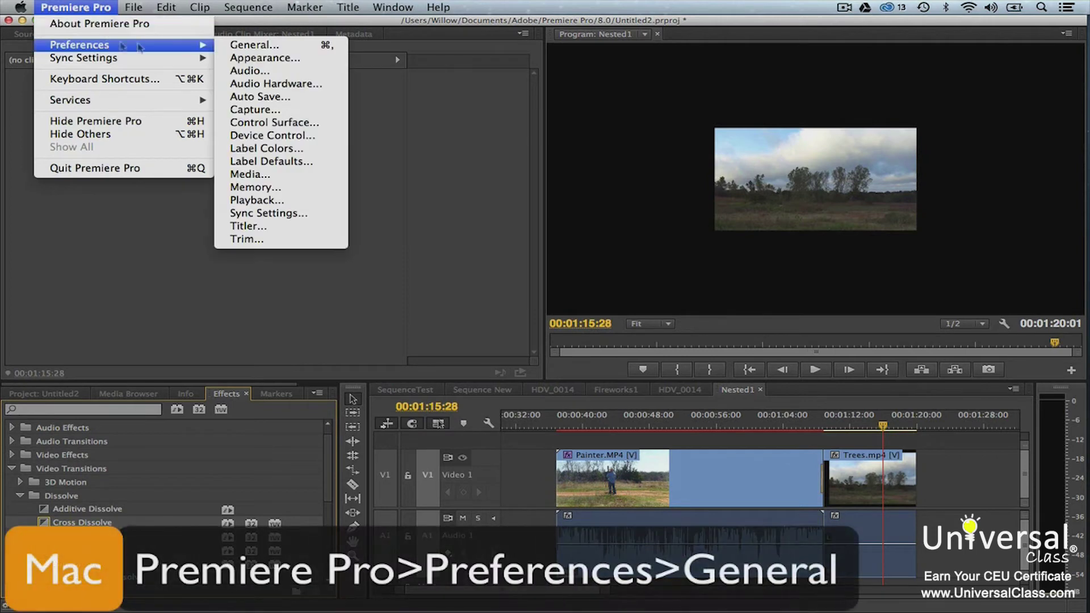
left_click(237, 47)
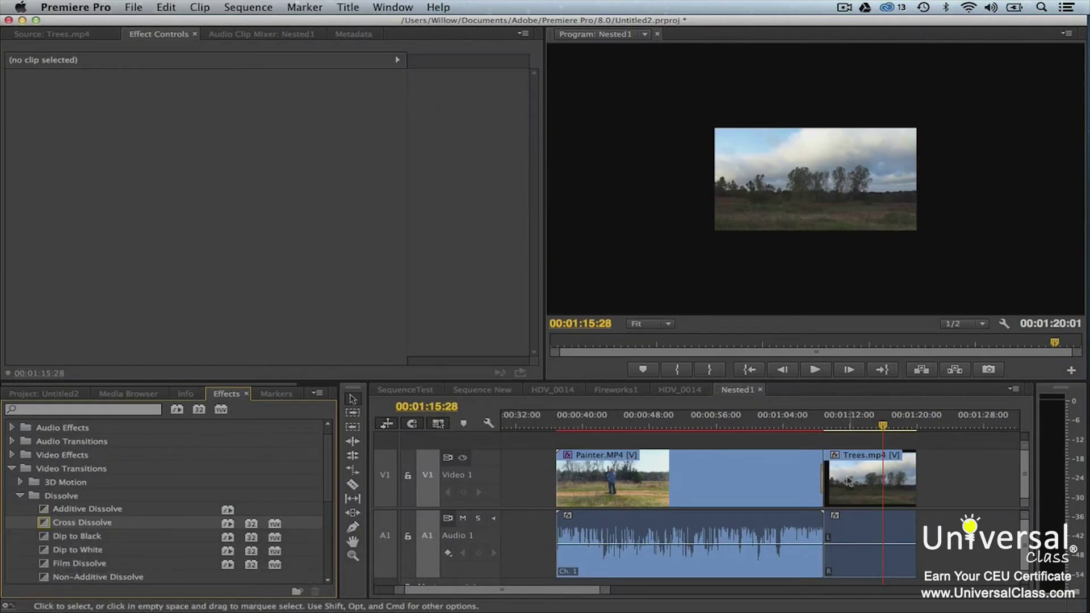
Step: Delete the Cross Dissolve at the Painter–Trees edit and reapply a fresh one on V1
left_click(825, 476)
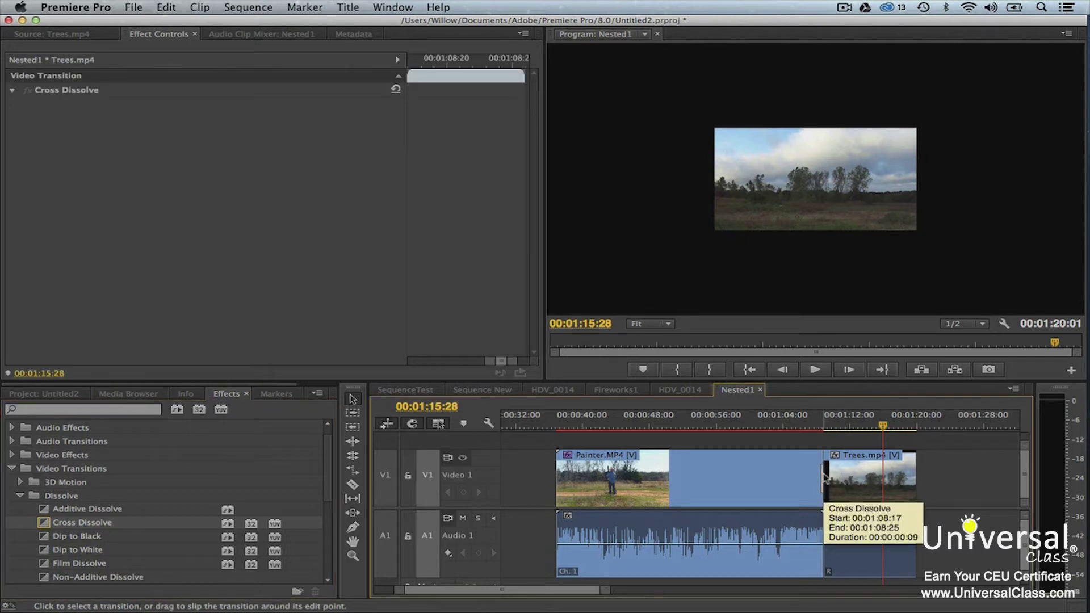
key("Delete")
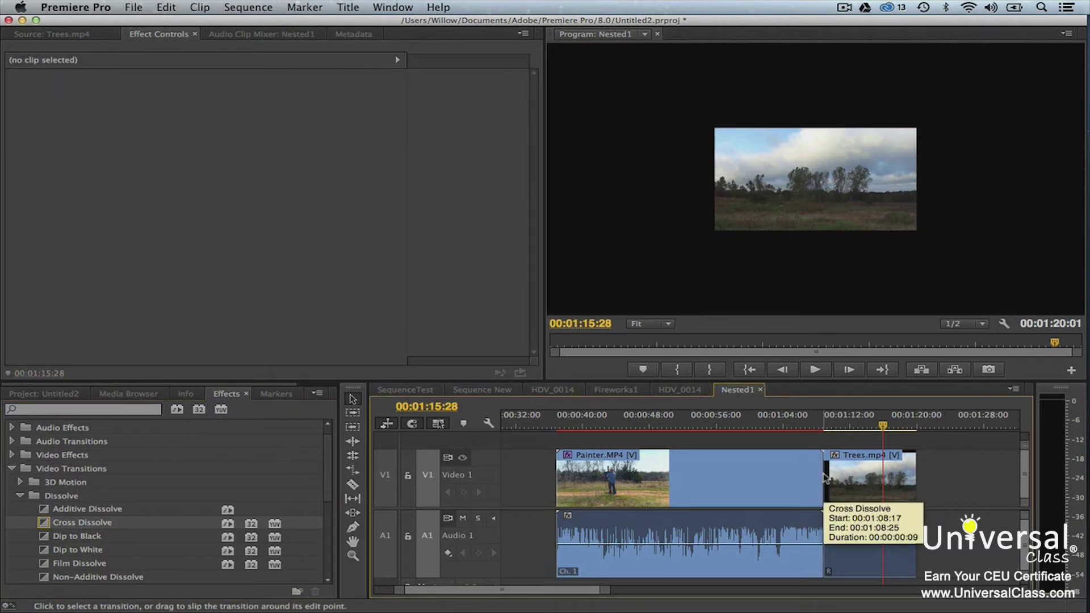
key("Down")
key("Down")
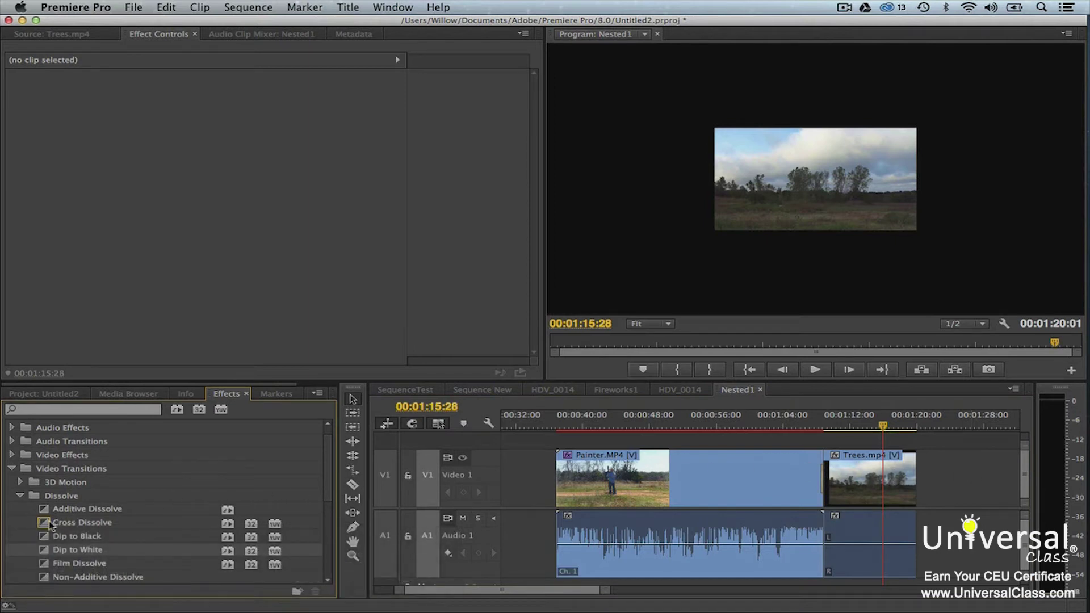
left_click_drag(49, 525, 827, 476)
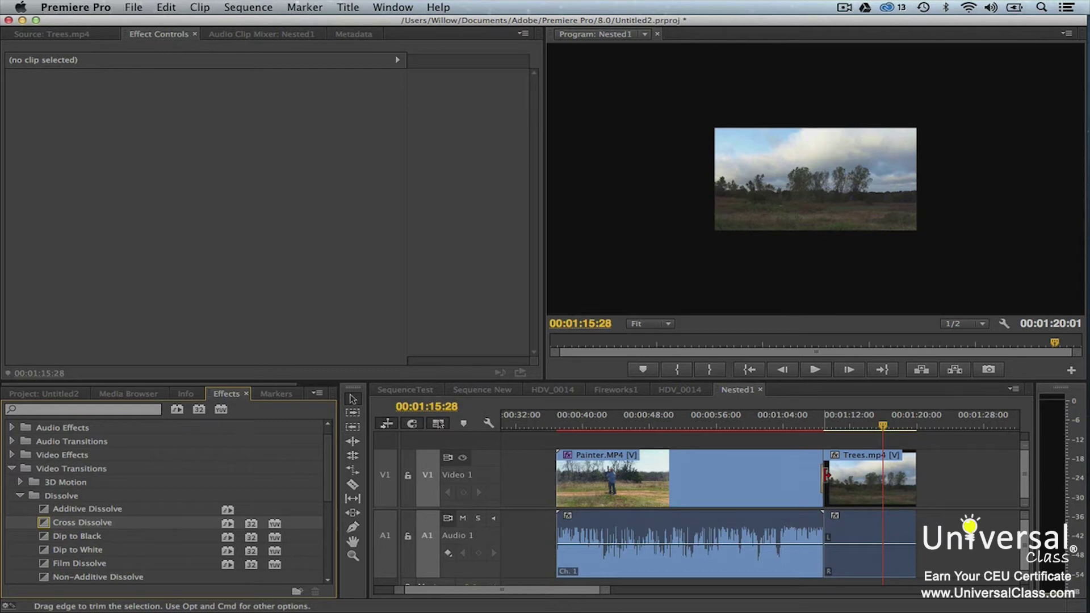
Step: Play through the new Cross Dissolve starting just before the edit point
left_click(816, 419)
key("space")
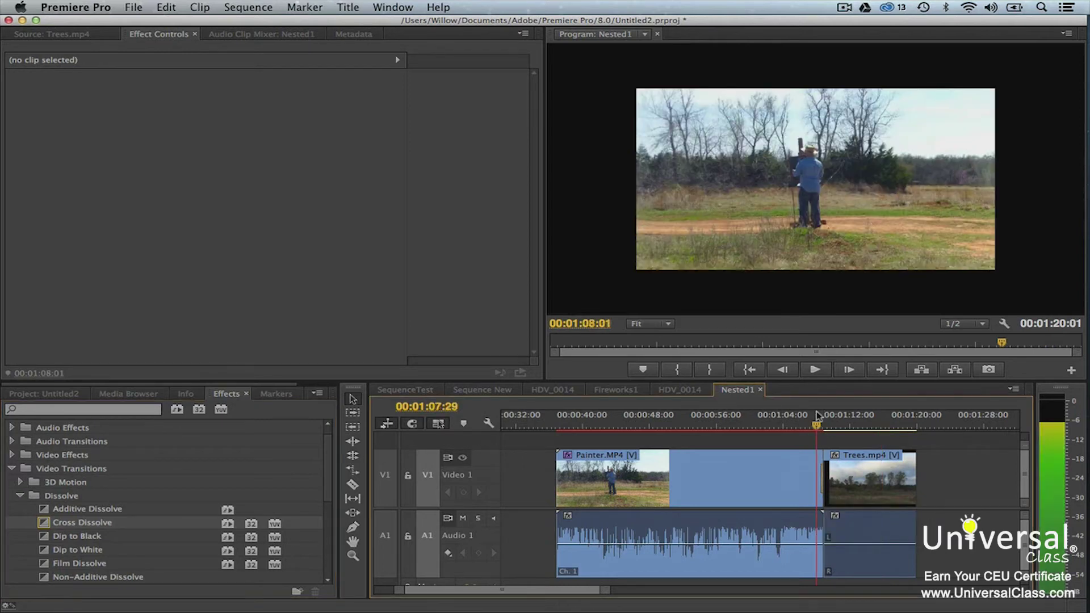
key("space")
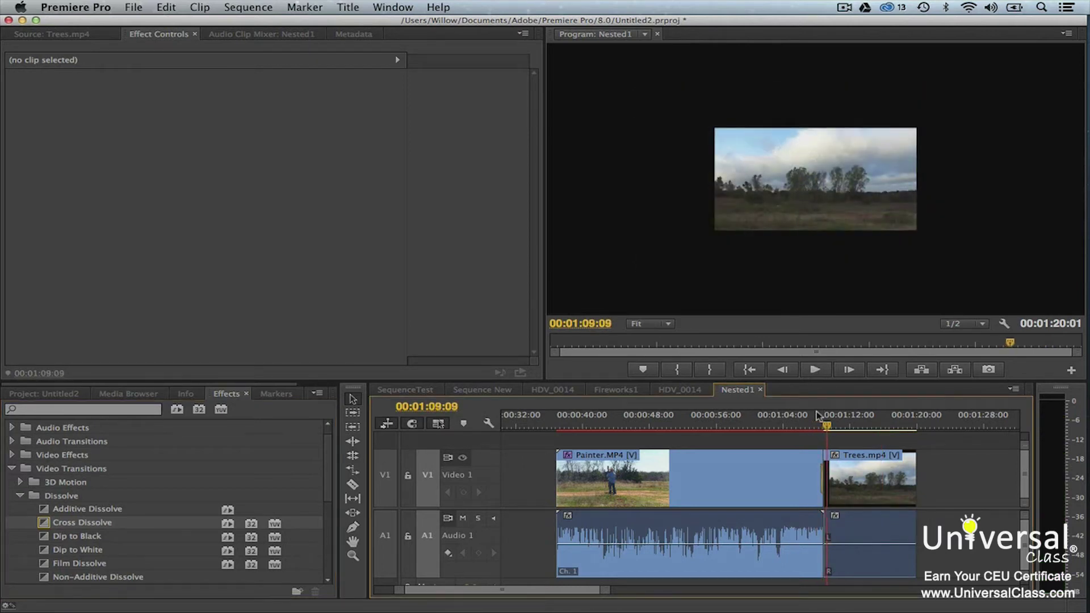
Step: Set the Cross Dissolve duration to 00:00:00:07, then zoom the timeline out and deselect it
right_click(823, 479)
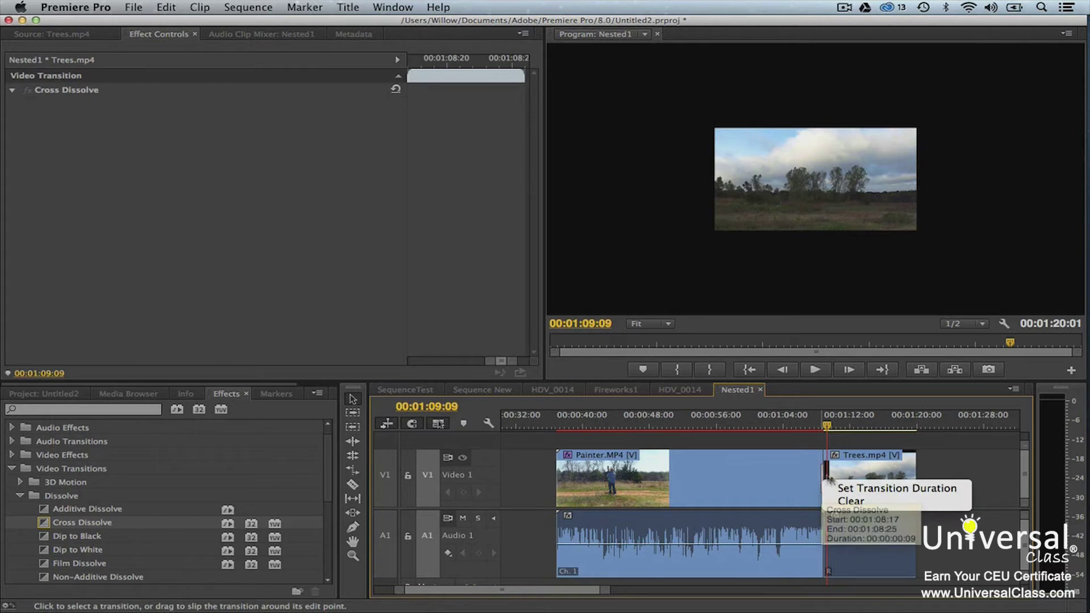
left_click(851, 488)
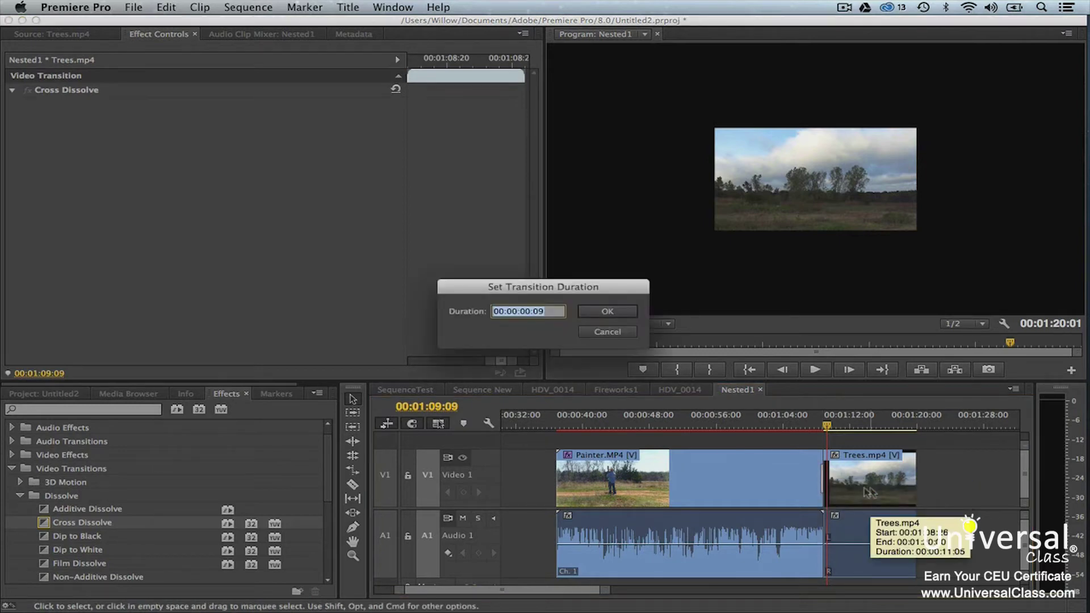
left_click(549, 312)
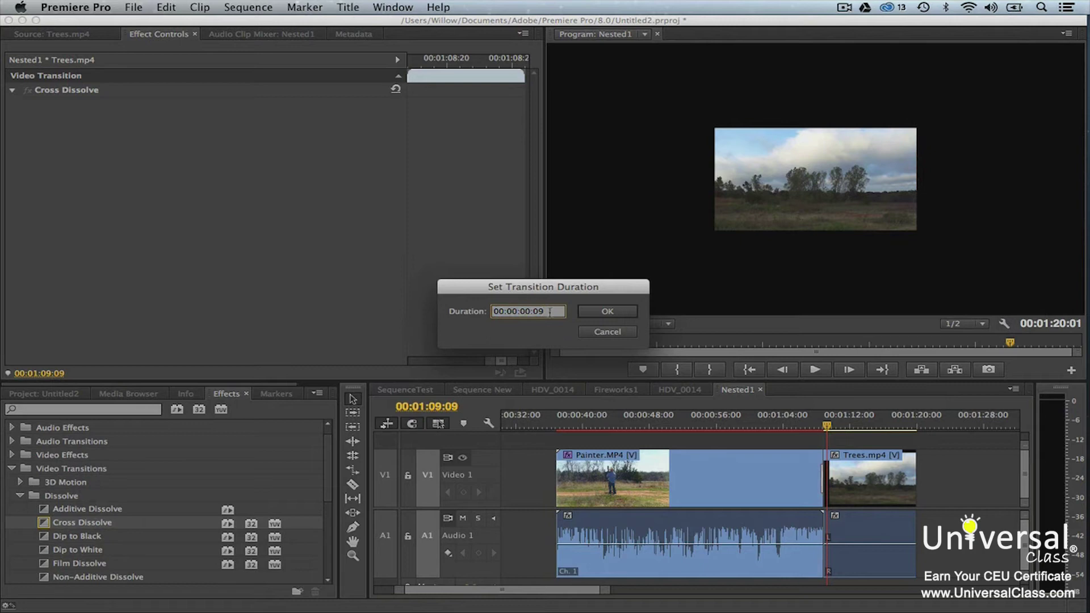
key("BackSpace")
key("BackSpace")
type("7")
left_click(603, 311)
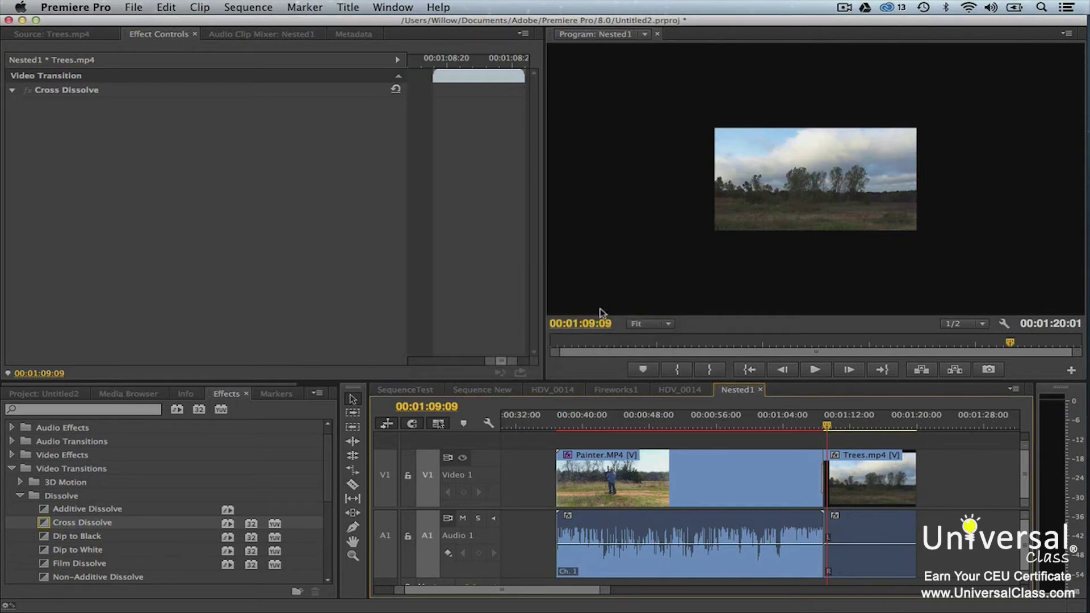
key("minus")
left_click(911, 475)
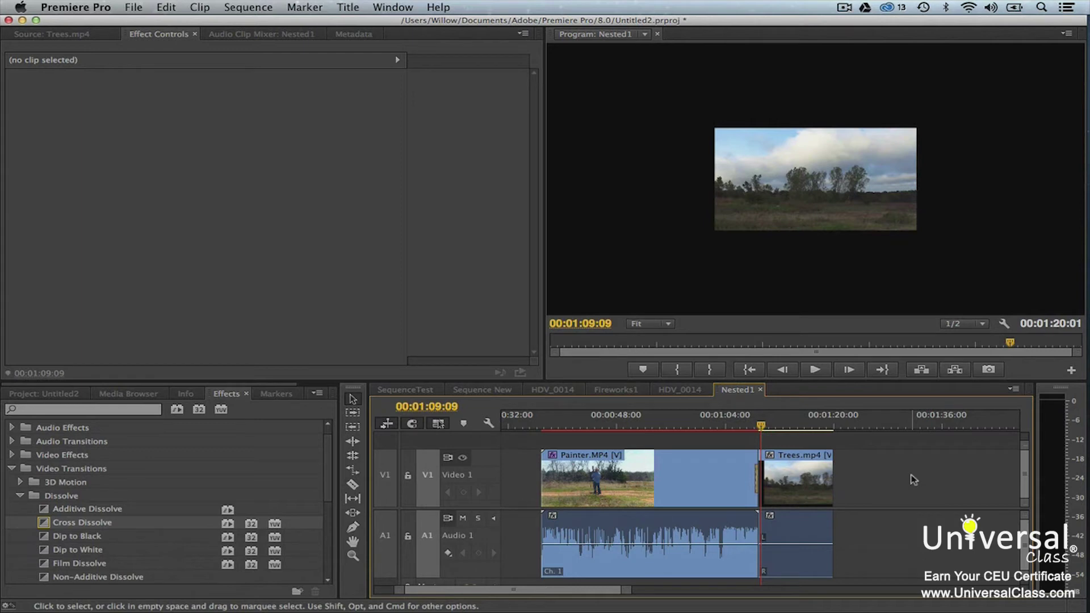
Step: Select the Dip to White transition, preview it and turn on Show Actual Sources
left_click(758, 478)
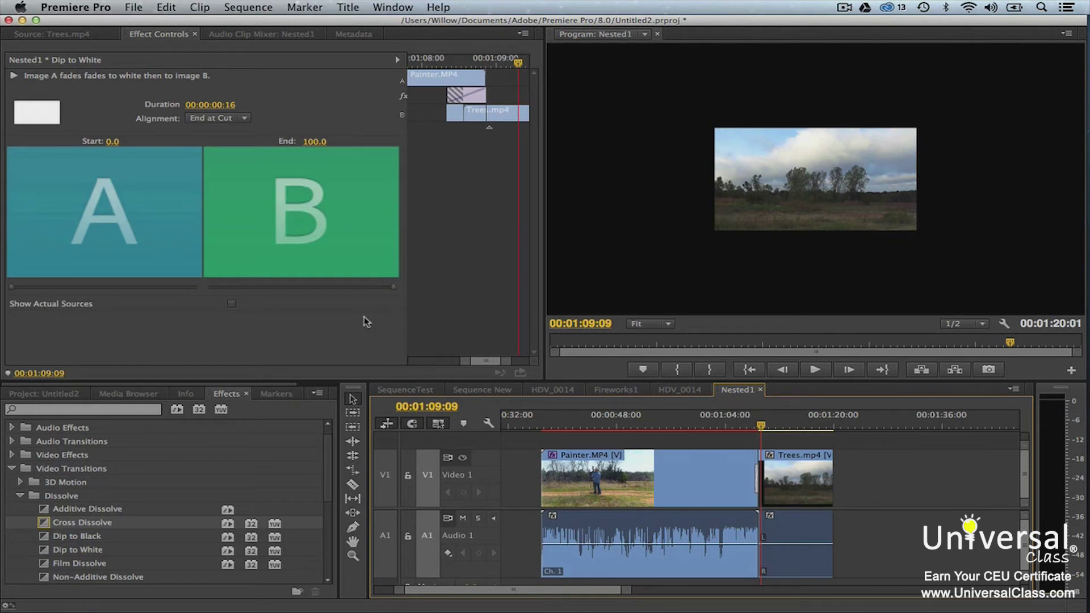
left_click(14, 76)
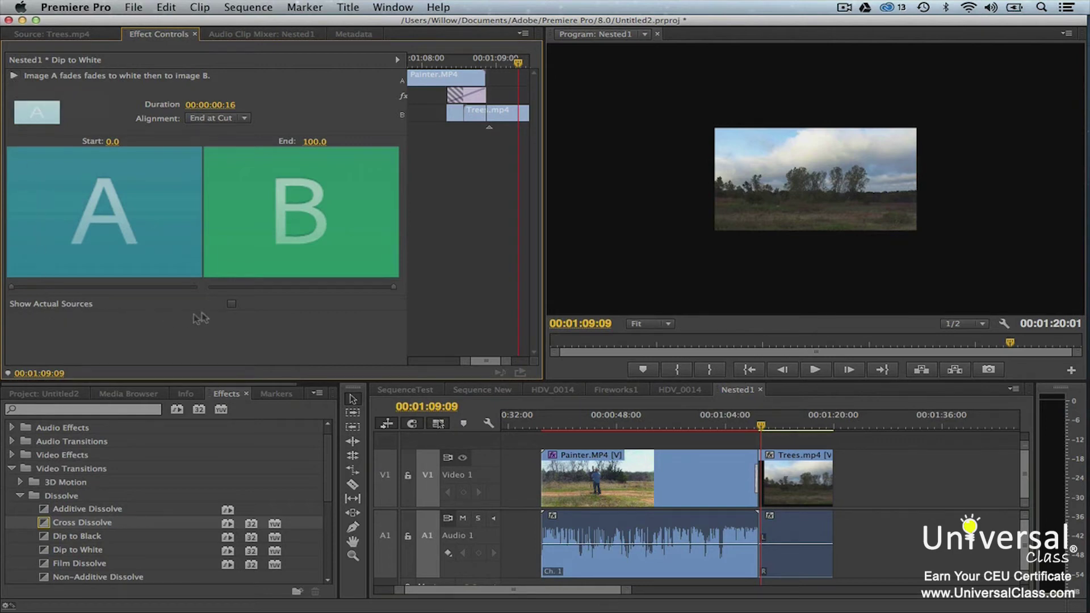
left_click(232, 306)
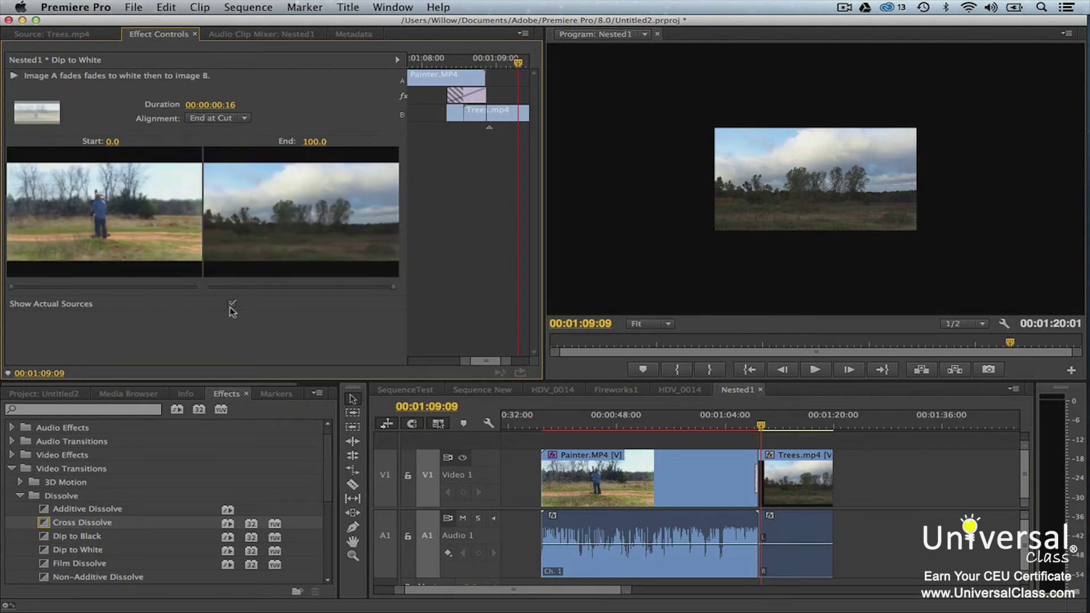
Step: Set the transition Duration to 00:00:00:22 and check the Alignment options
left_click(230, 108)
key("BackSpace")
key("BackSpace")
type("22")
key("Return")
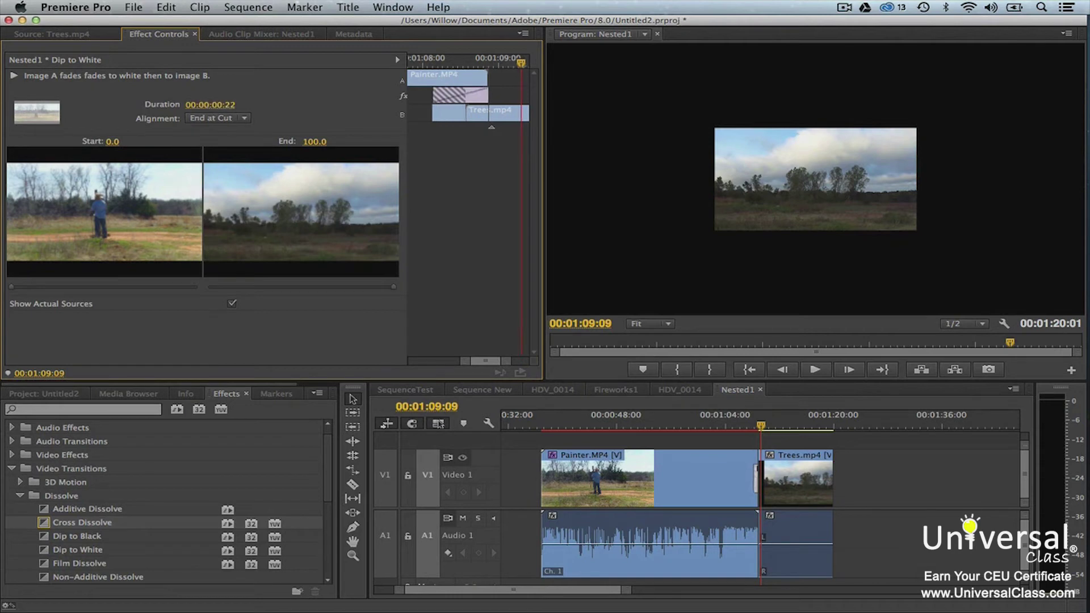
left_click(245, 118)
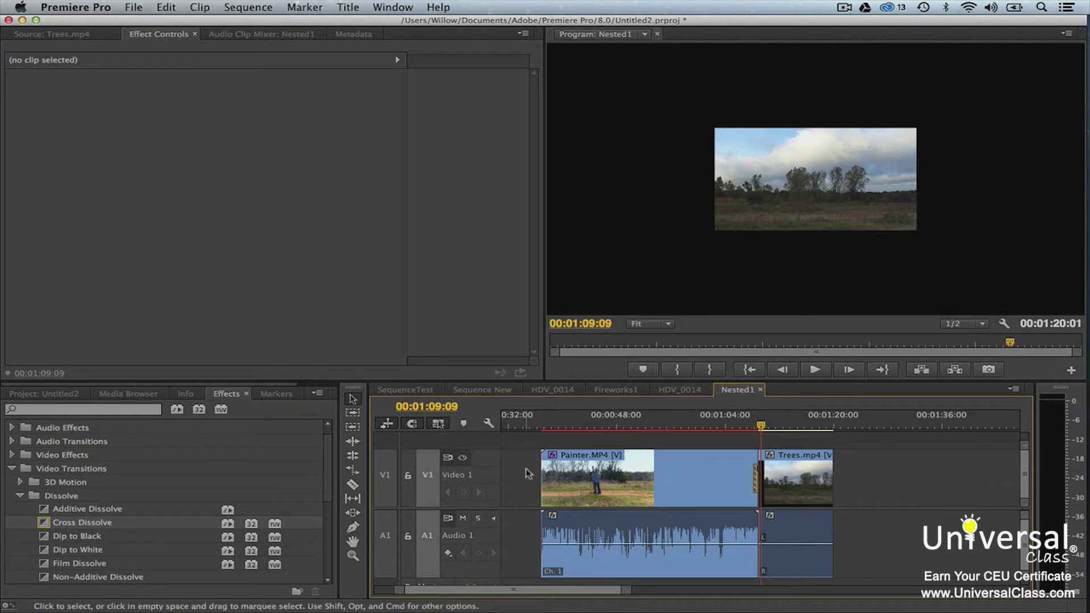
Step: Select both clips and apply default transitions to the selection
mouse_move(526, 471)
left_mouse_down()
mouse_move(746, 530)
mouse_move(786, 552)
left_mouse_up()
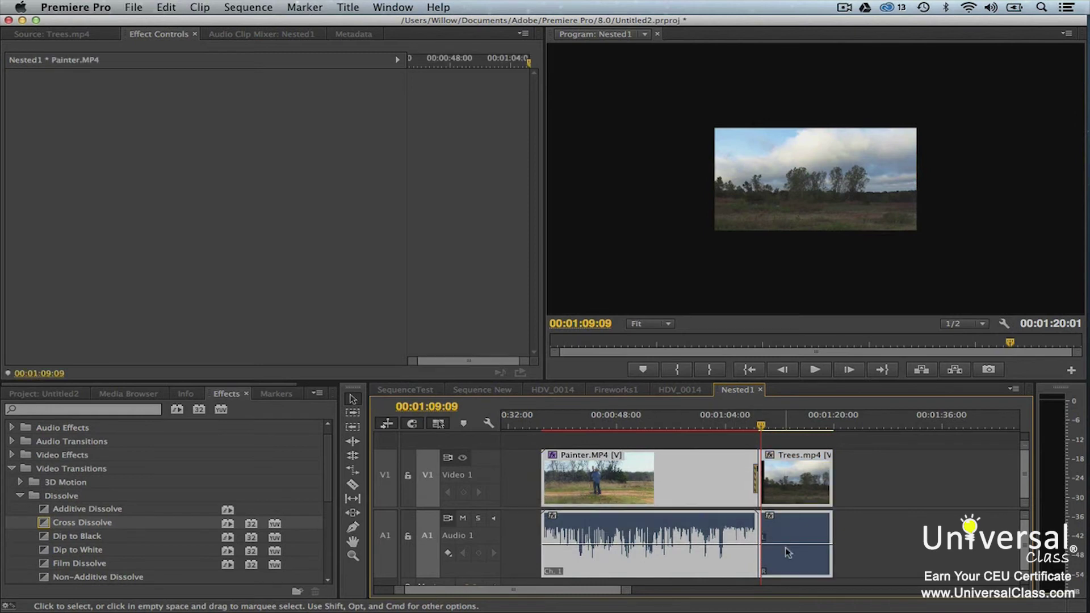
left_click(248, 7)
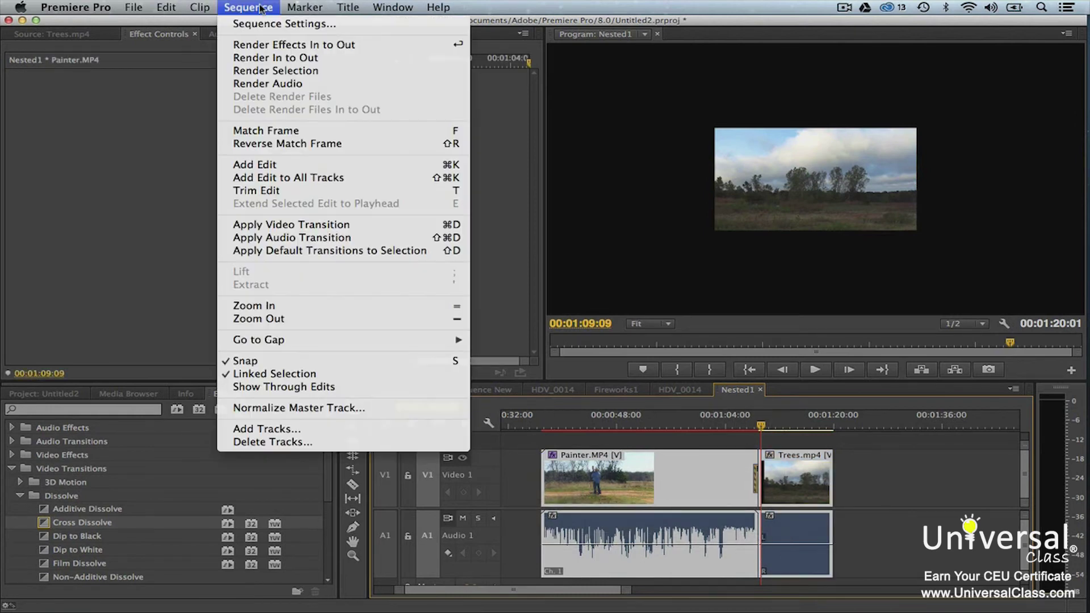
left_click(298, 251)
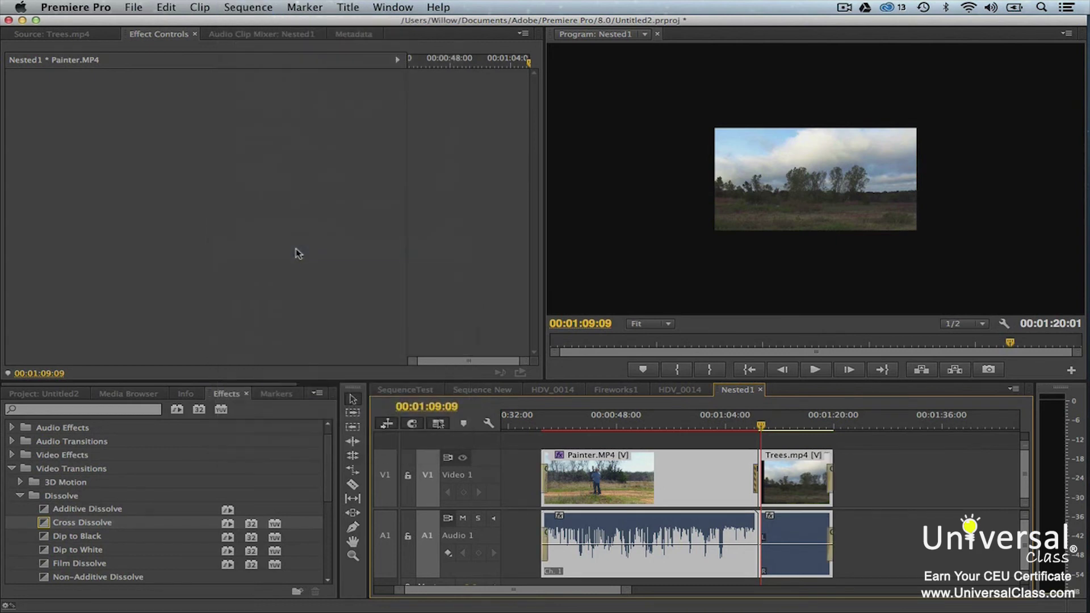
Step: Preview the sequence's opening fade-in and its ending, then deselect the clips
left_click(533, 427)
left_click_drag(533, 426, 538, 428)
key("space")
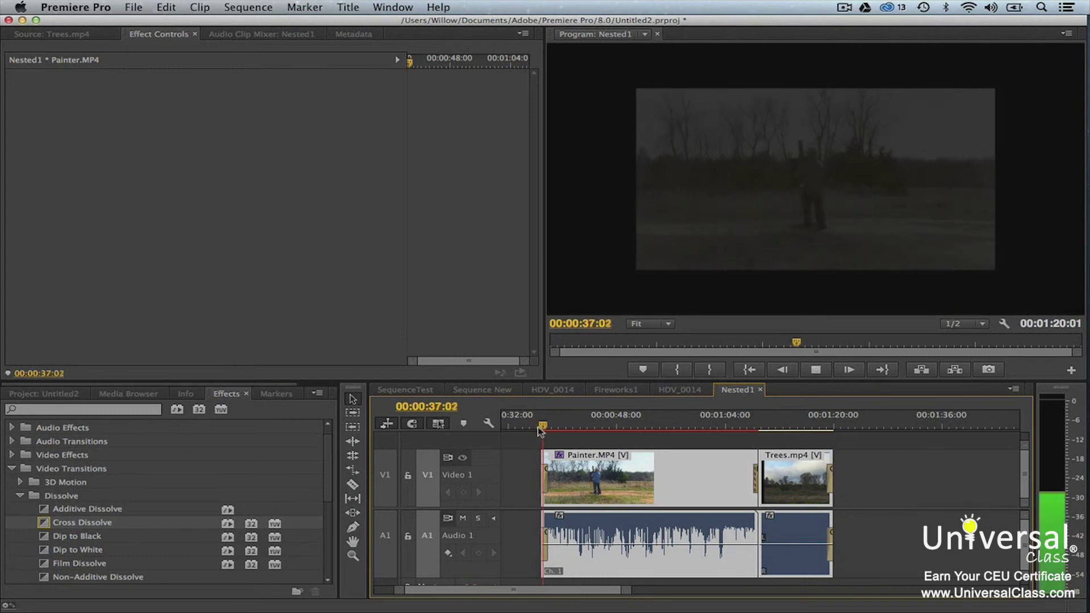
key("space")
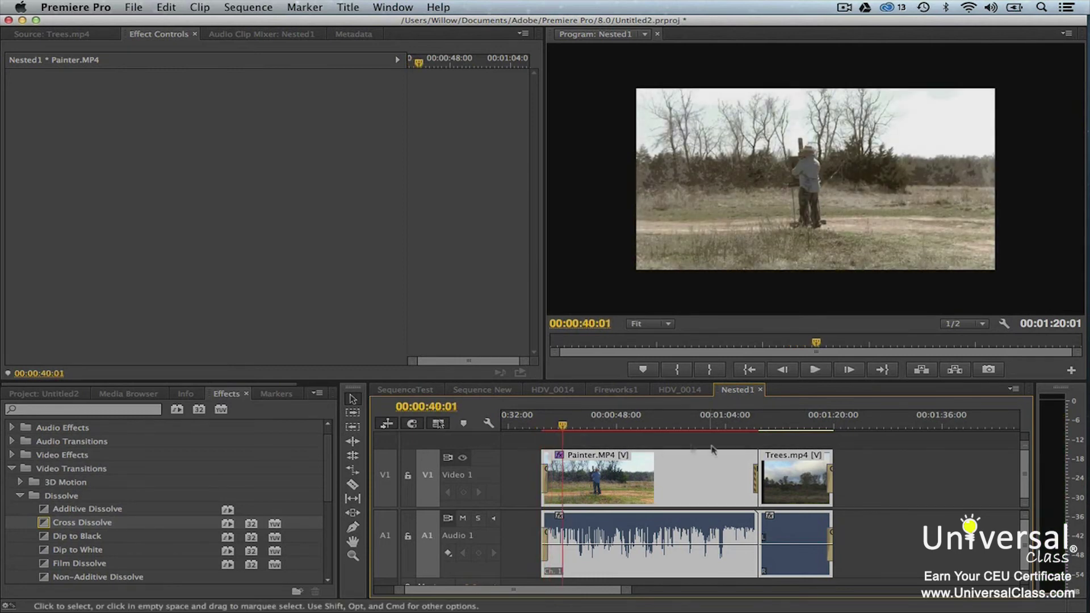
left_click(746, 426)
left_click_drag(745, 426, 824, 439)
key("space")
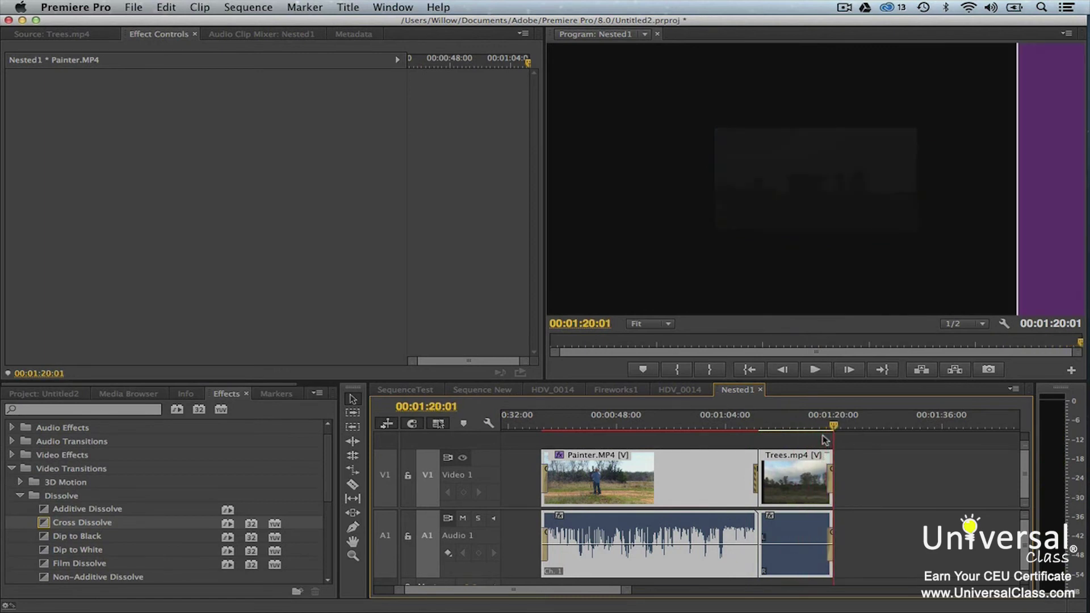
left_click(985, 494)
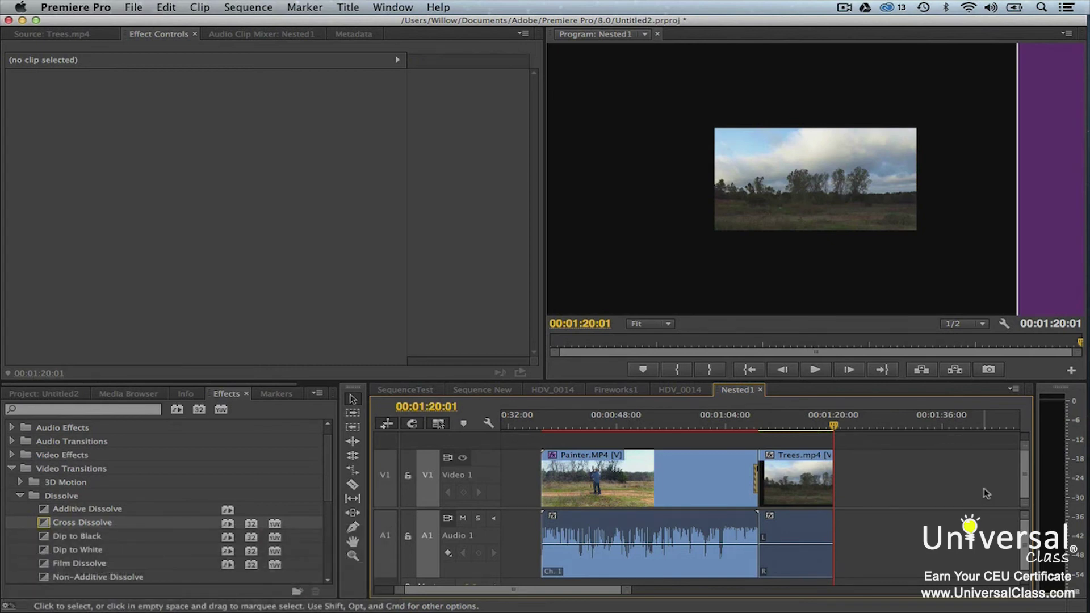
Step: Place a Cross Dissolve at the Painter clip's start and scrub through the fade-in
left_click(45, 523)
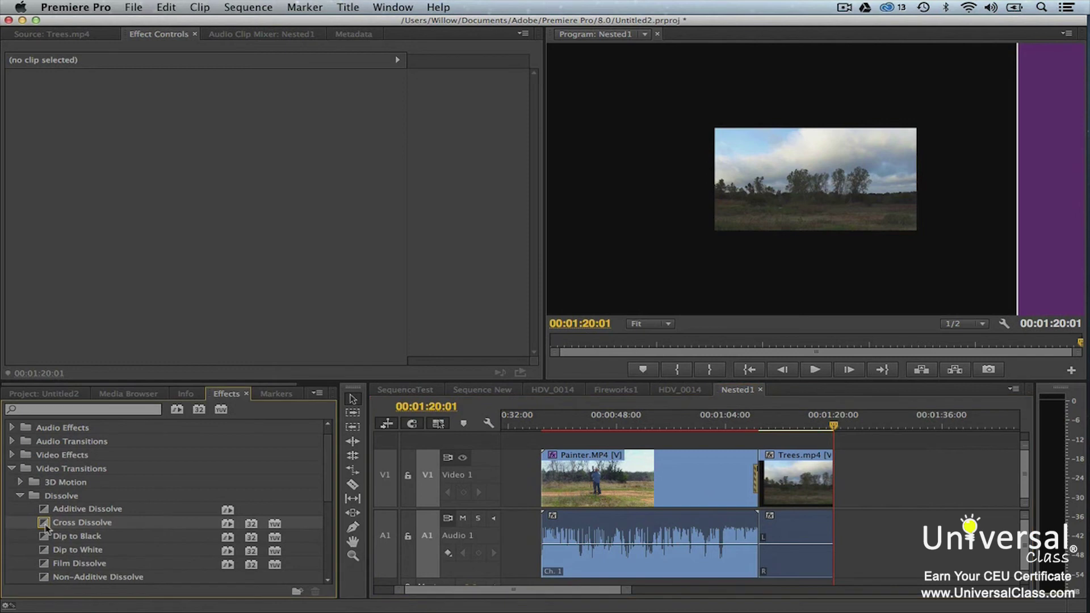
mouse_move(45, 523)
left_mouse_down()
mouse_move(454, 531)
mouse_move(545, 481)
left_mouse_up()
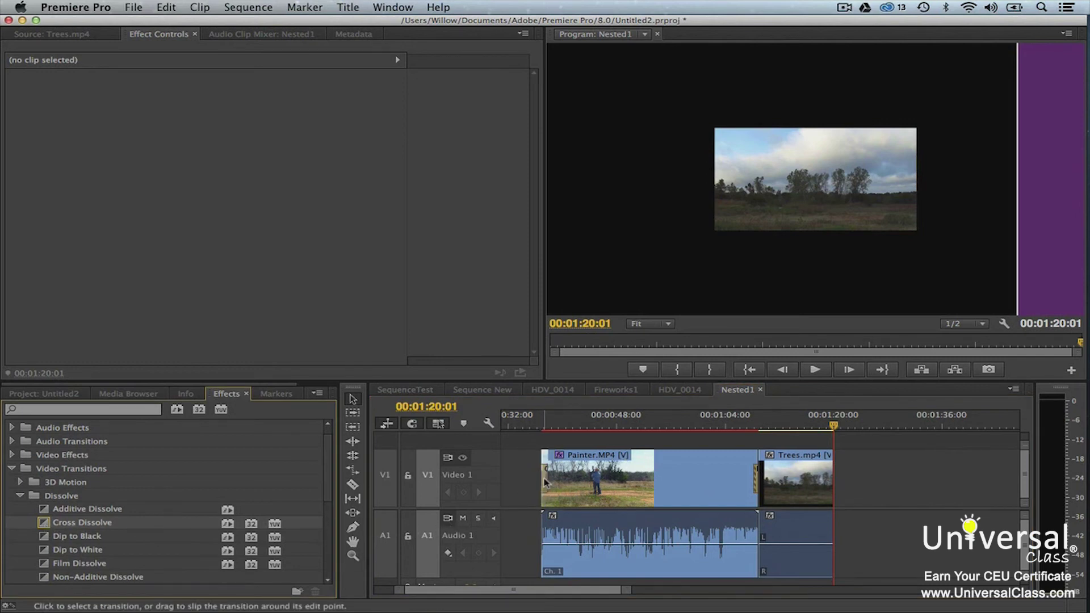
left_click(535, 426)
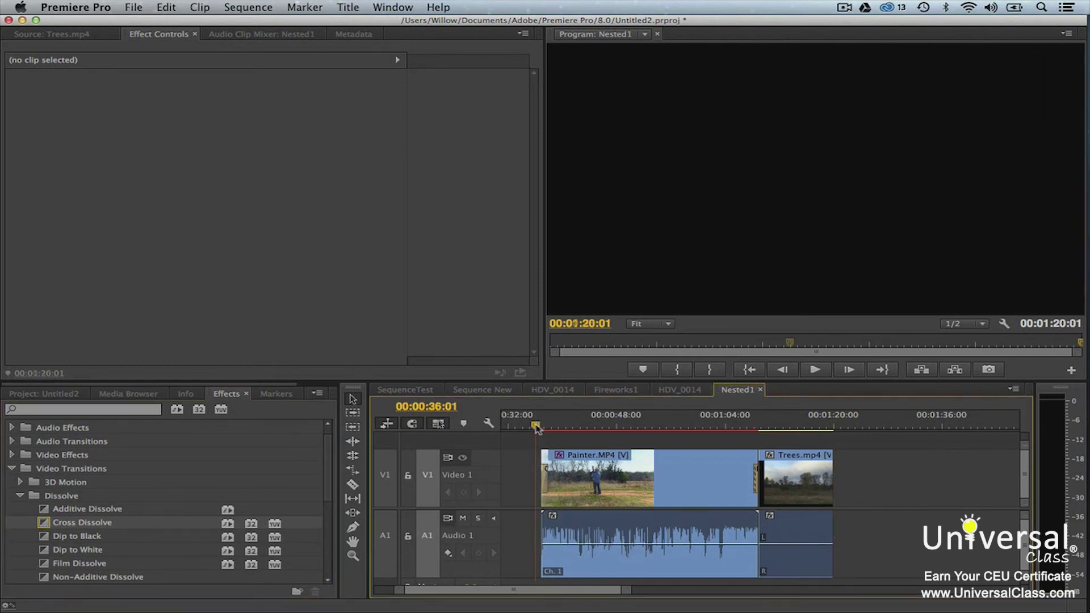
left_click_drag(535, 426, 545, 427)
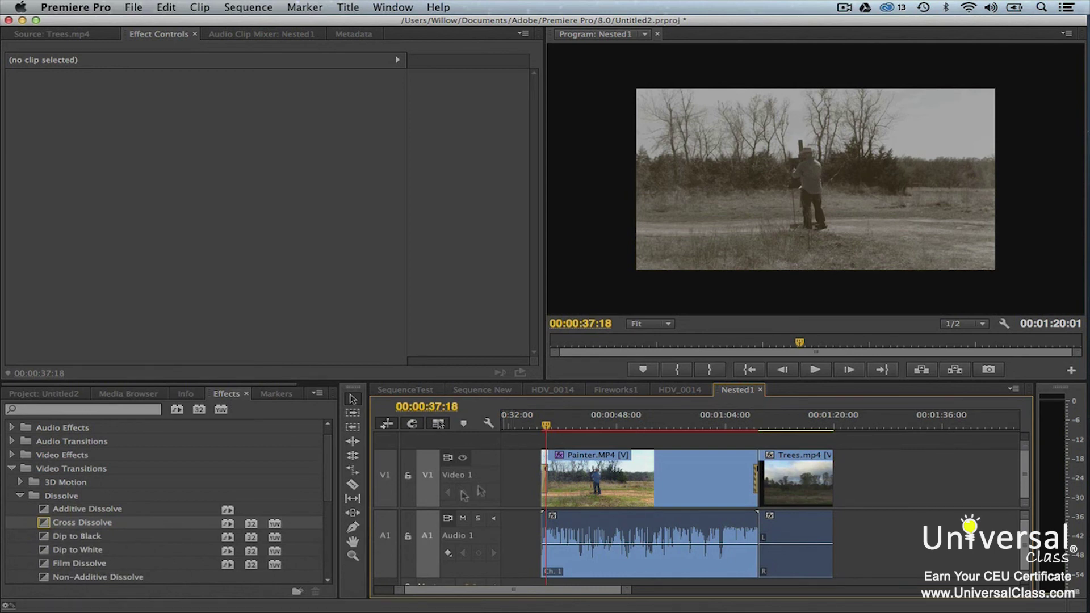
Step: Add a Cross Dissolve at the Trees clip's end and play the fade-out
mouse_move(44, 523)
left_mouse_down()
mouse_move(153, 531)
mouse_move(771, 497)
mouse_move(835, 481)
mouse_move(841, 468)
left_mouse_up()
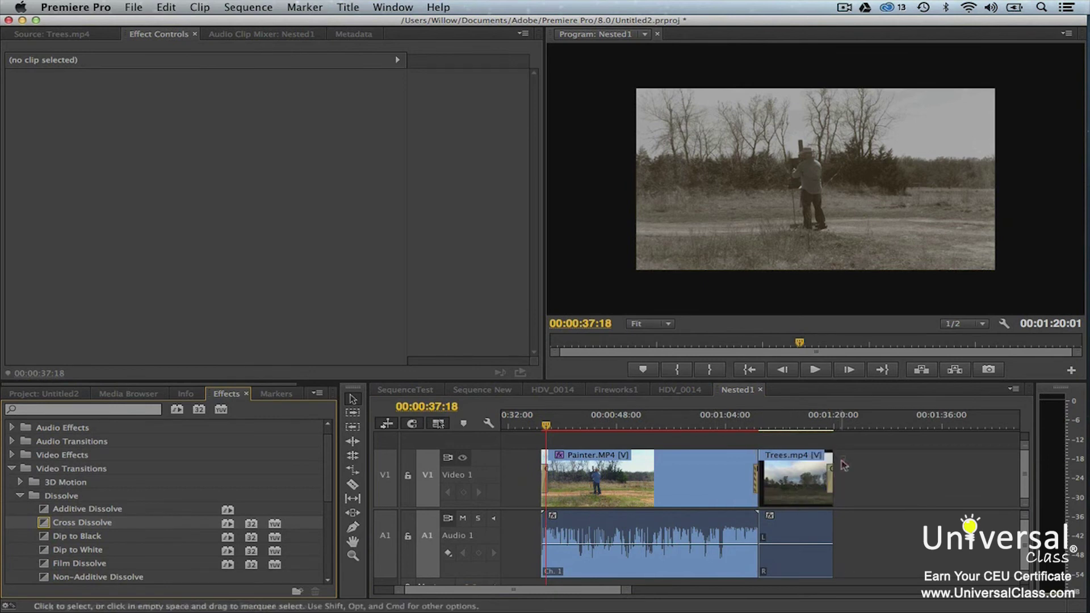
left_click(824, 426)
key("space")
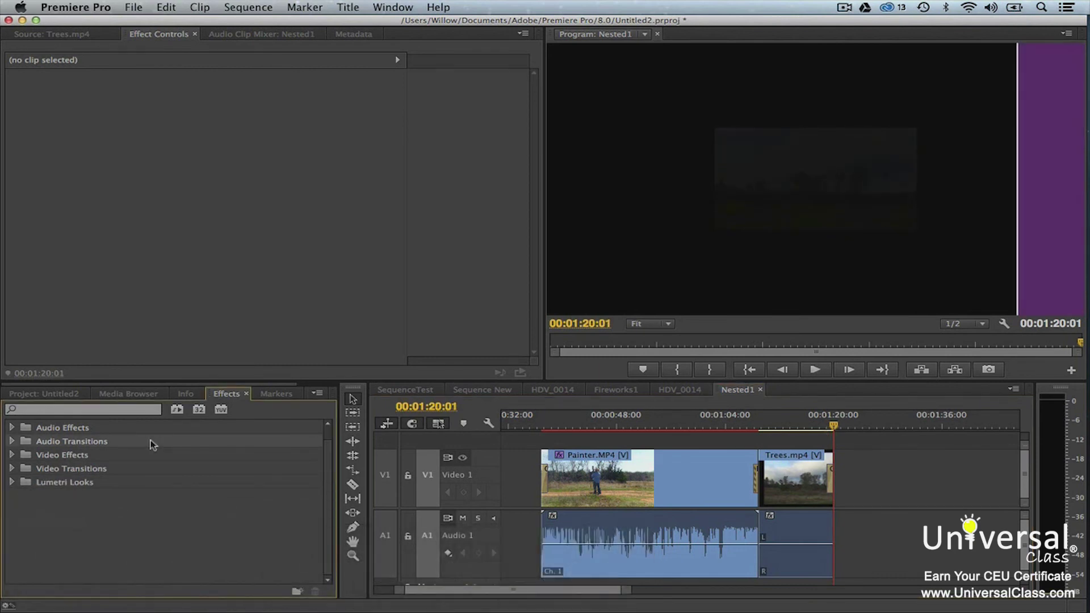
Step: Drag Constant Power from Audio Transitions > Crossfade onto the Painter–Trees audio cut
left_click(12, 441)
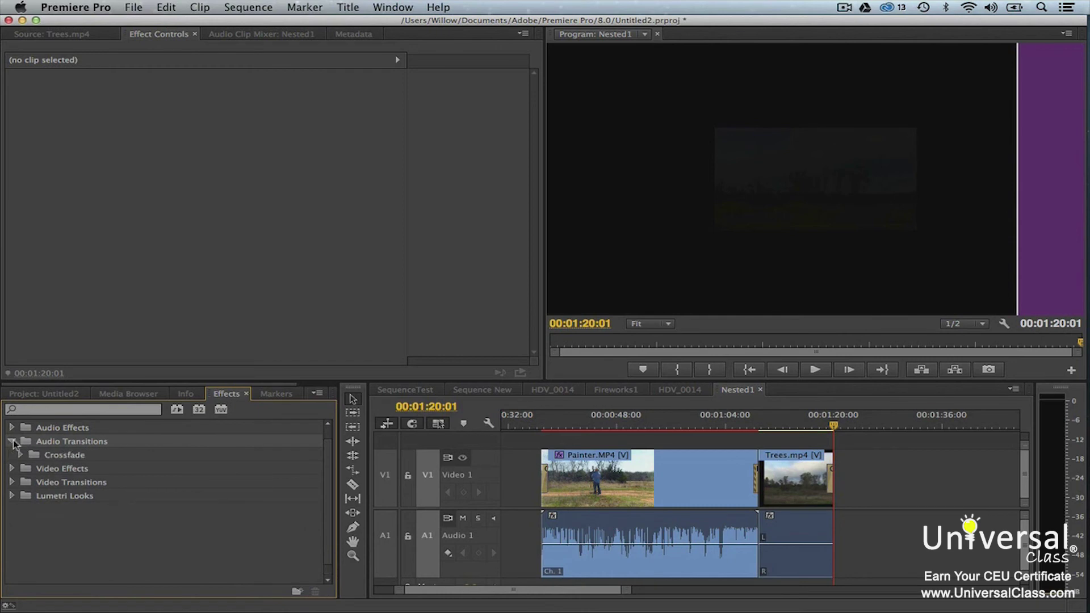
left_click(19, 454)
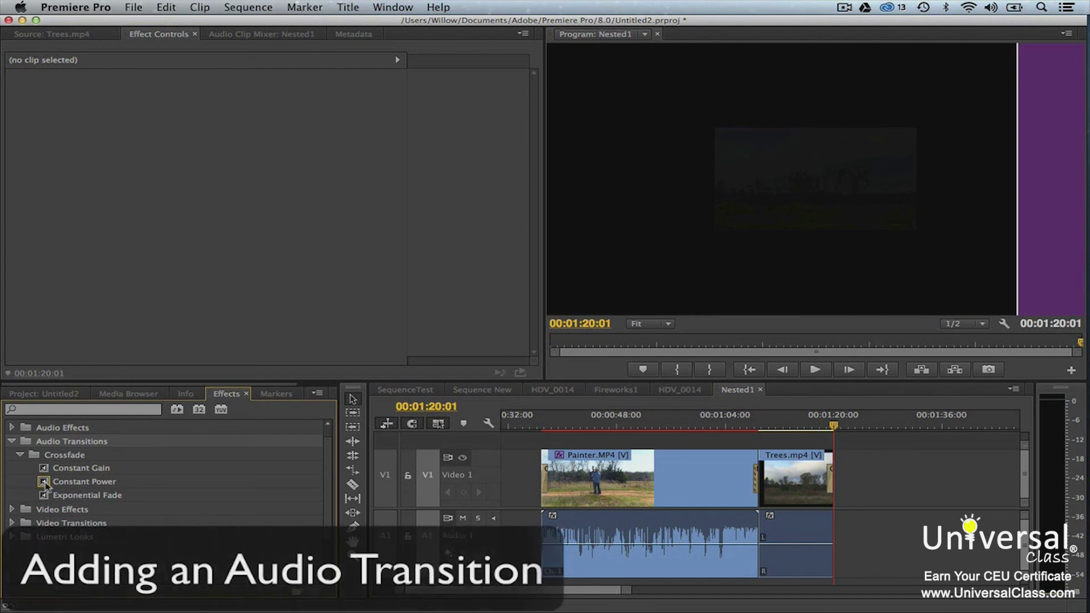
mouse_move(45, 484)
left_mouse_down()
mouse_move(548, 536)
mouse_move(753, 528)
mouse_move(762, 539)
mouse_move(753, 528)
left_mouse_up()
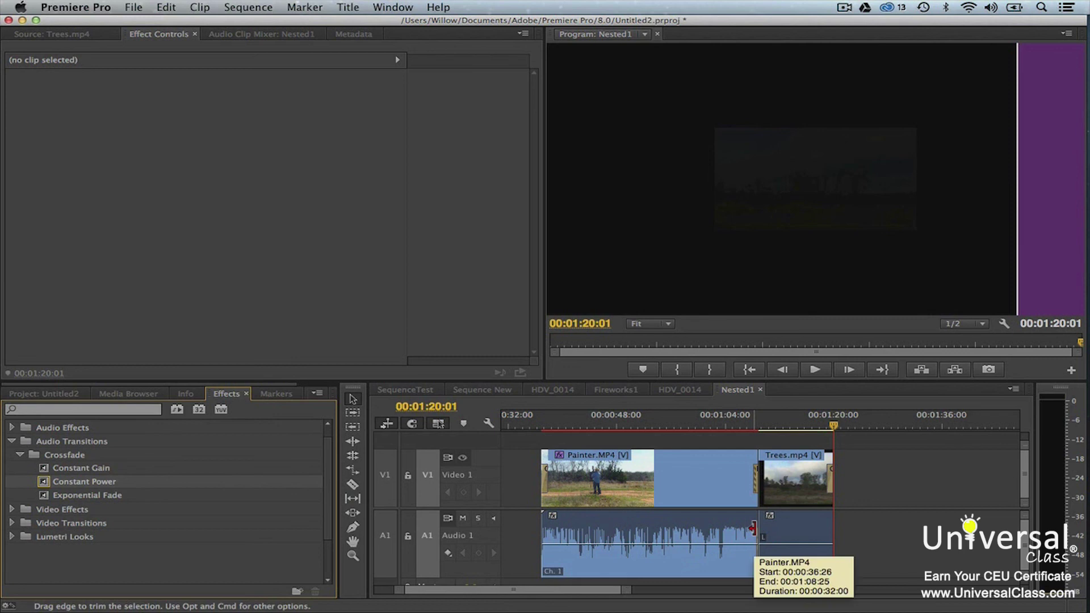